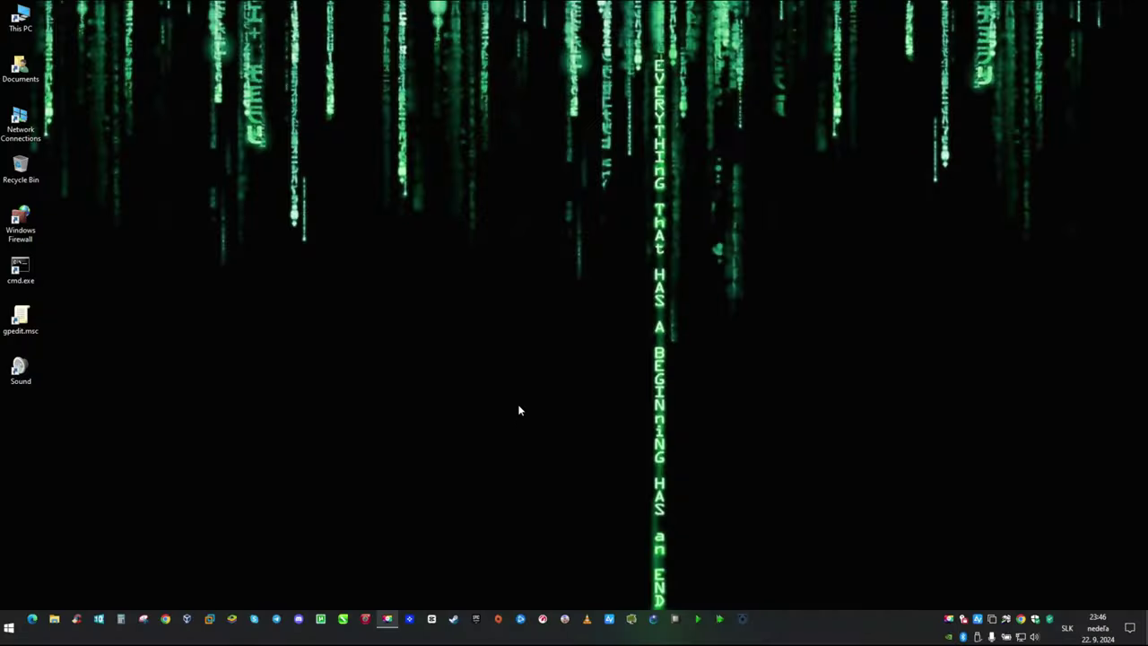
# Step: Find and open the ncpa.cpl control panel item to show the network connections
pyautogui.click(8, 627)
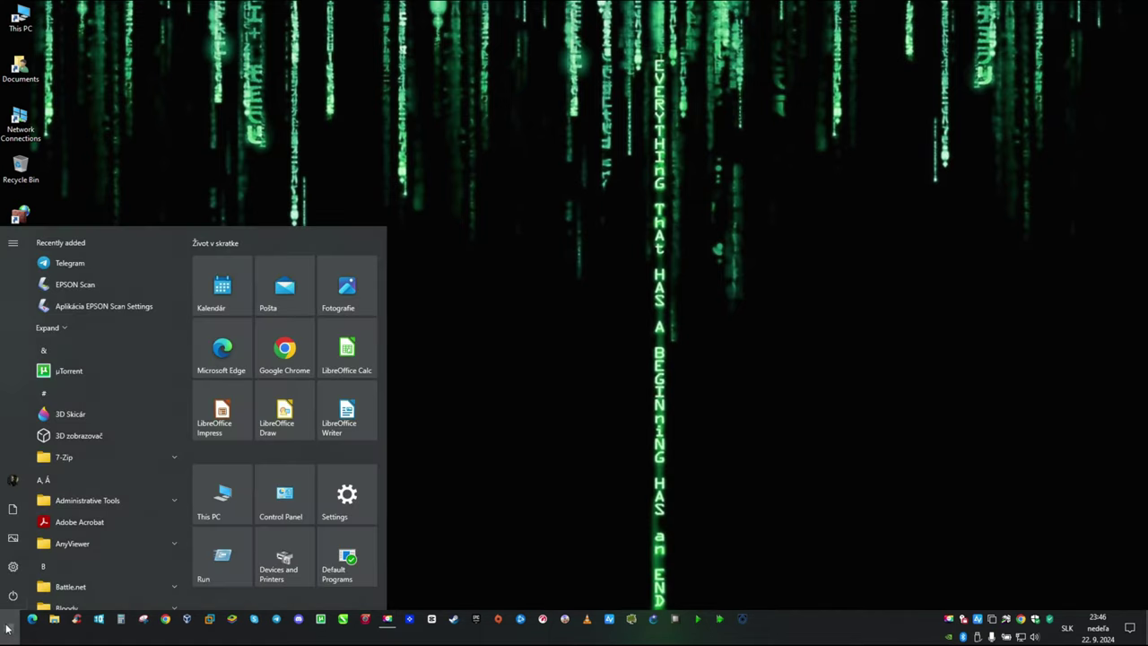
pyautogui.write('ncpa')
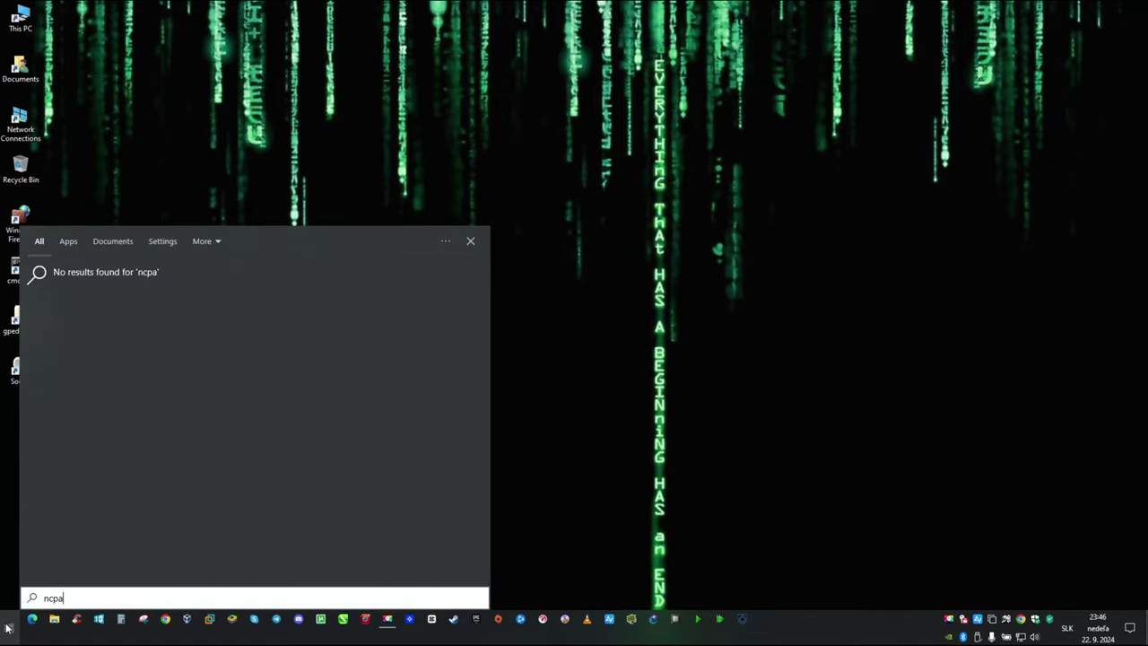
pyautogui.write('.cpl')
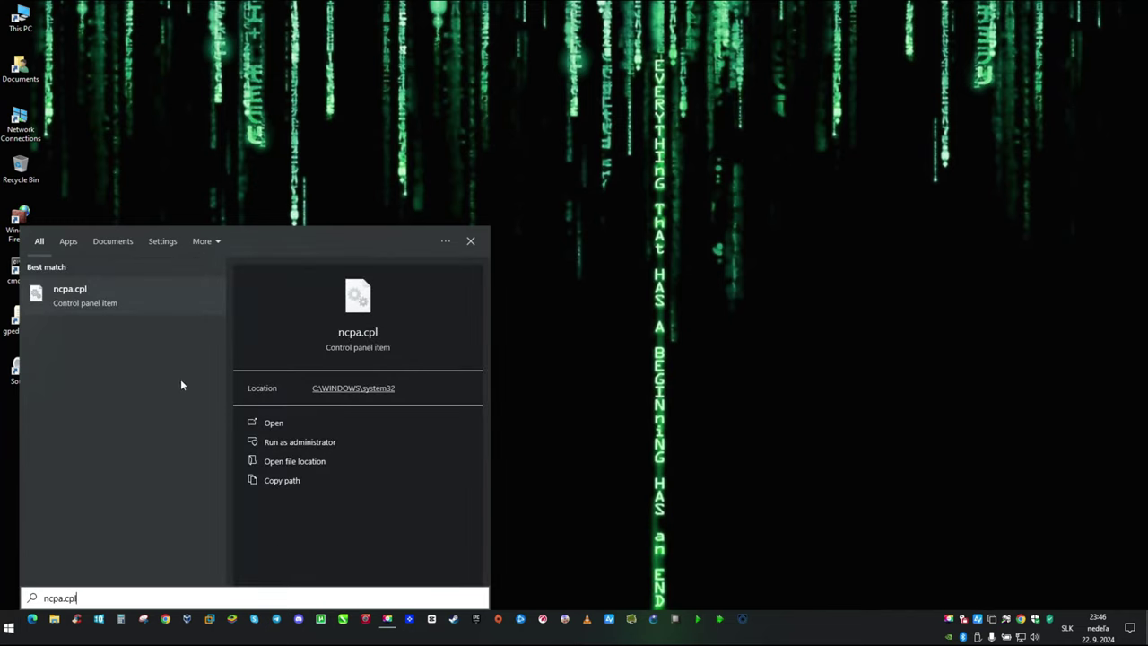
pyautogui.click(79, 308)
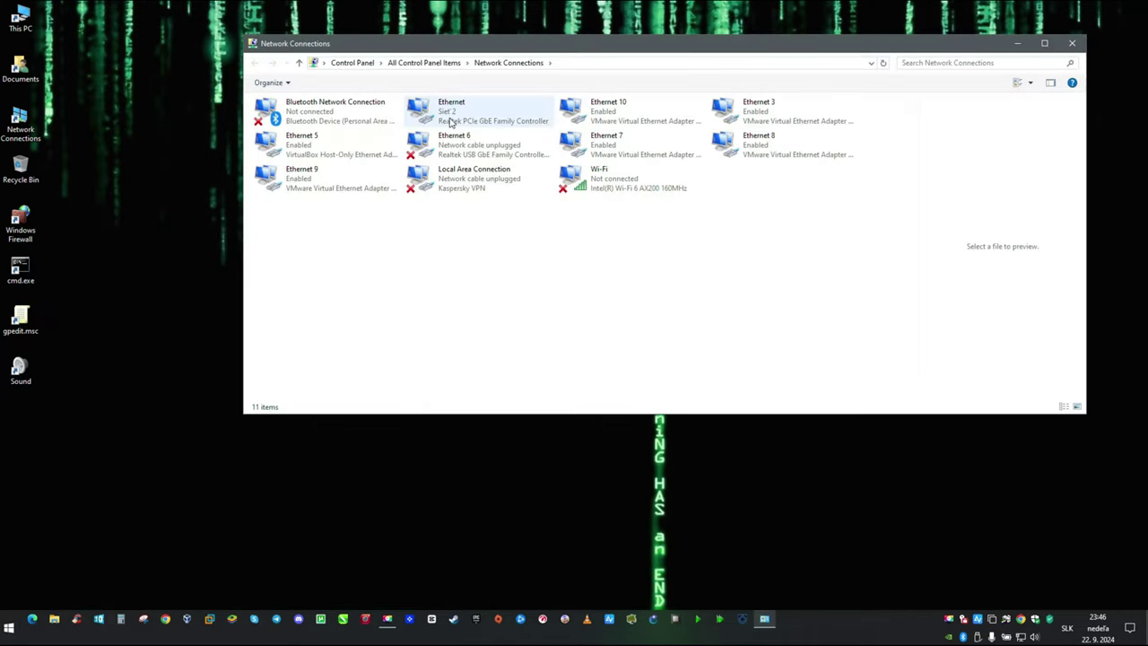
# Step: Open the Ethernet connection's properties and bring up the advanced driver settings of its Realtek PCIe GbE adapter
pyautogui.click(451, 121)
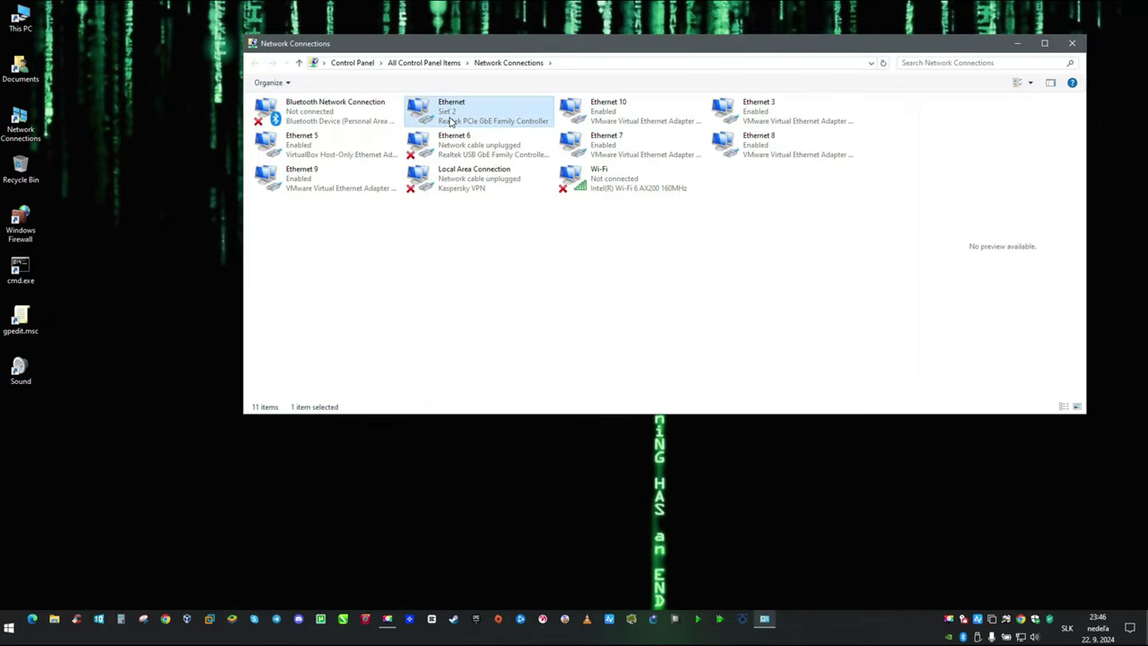
pyautogui.rightClick(451, 121)
pyautogui.click(488, 236)
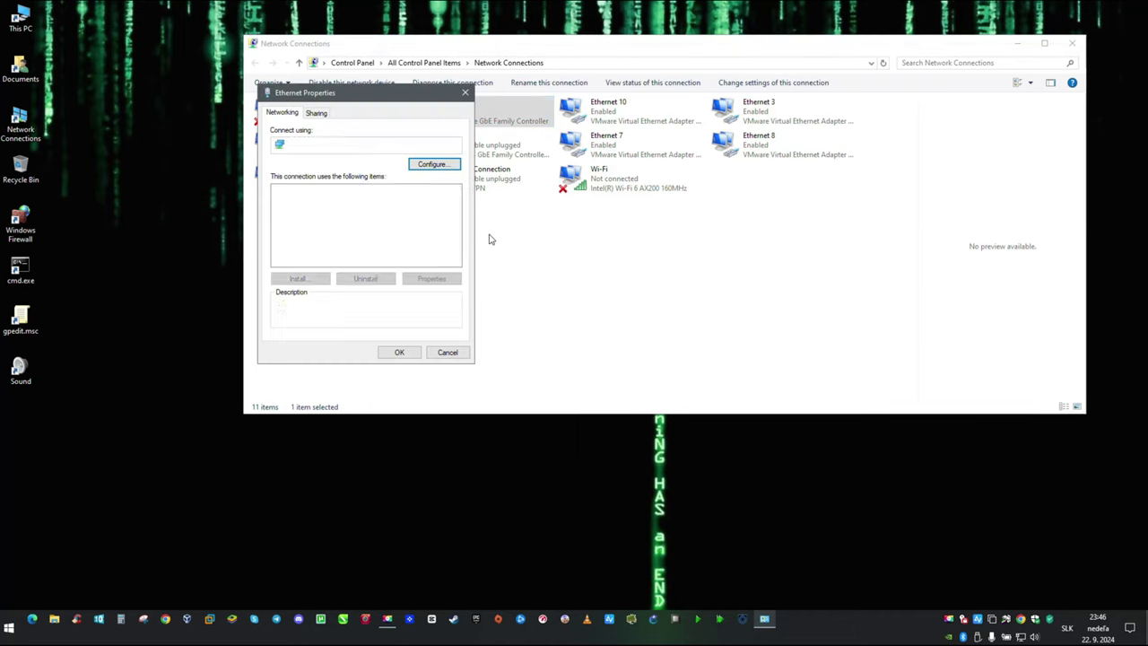
pyautogui.click(430, 165)
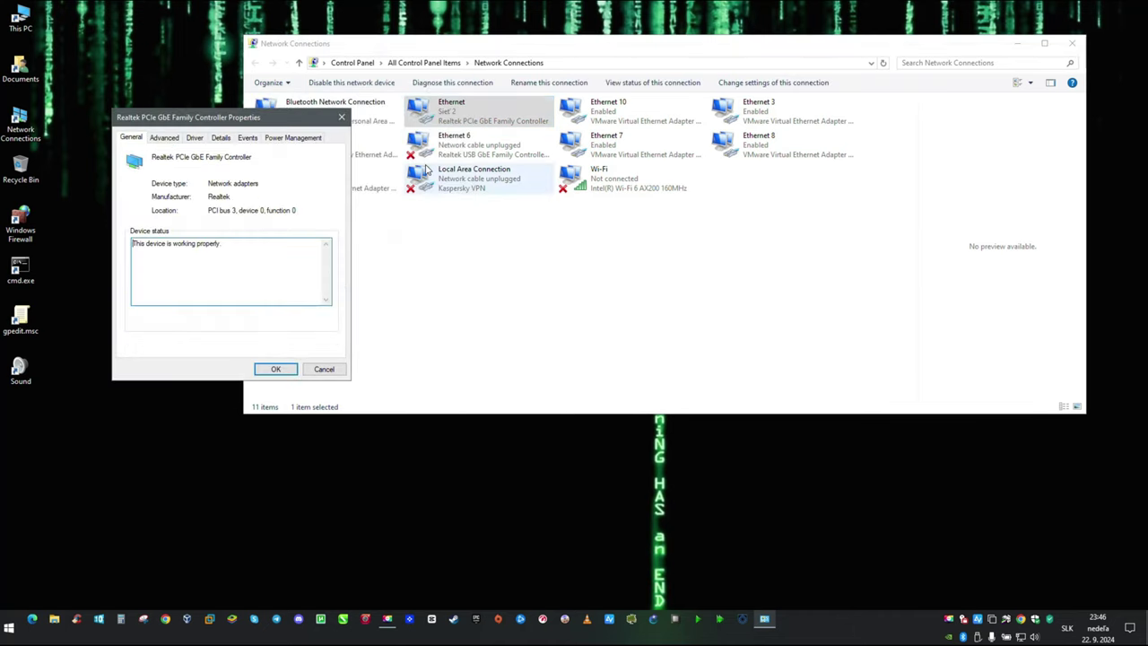
pyautogui.click(165, 138)
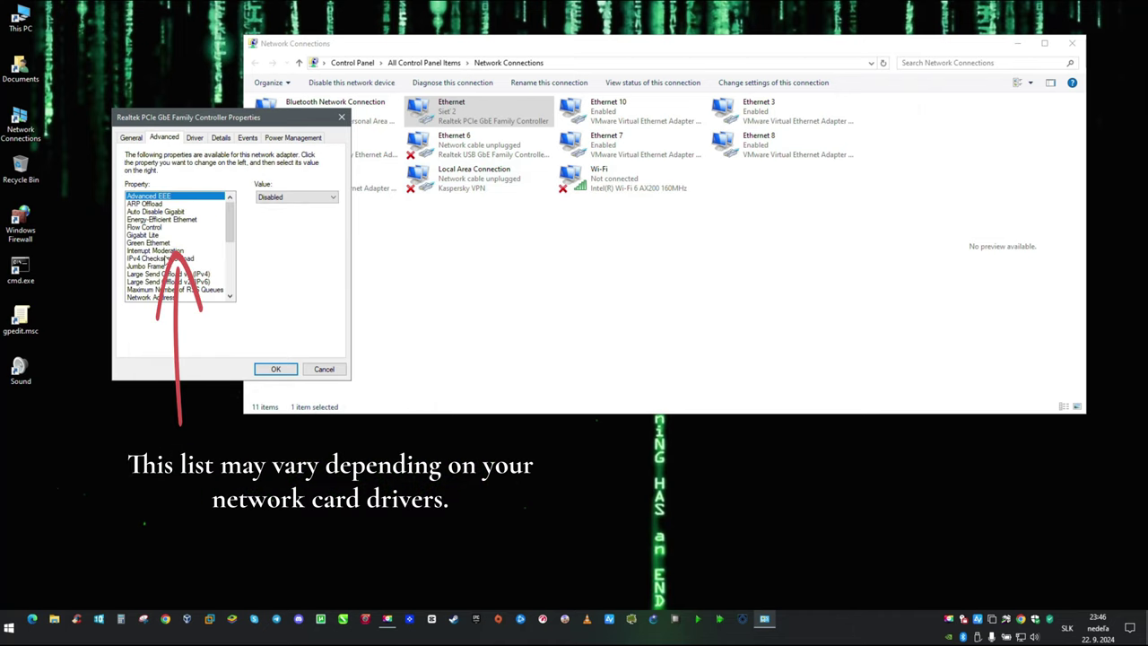
# Step: Inspect the values offered for the adapter's Jumbo Frame property and minimize the Network Connections window
pyautogui.click(161, 266)
pyautogui.click(303, 199)
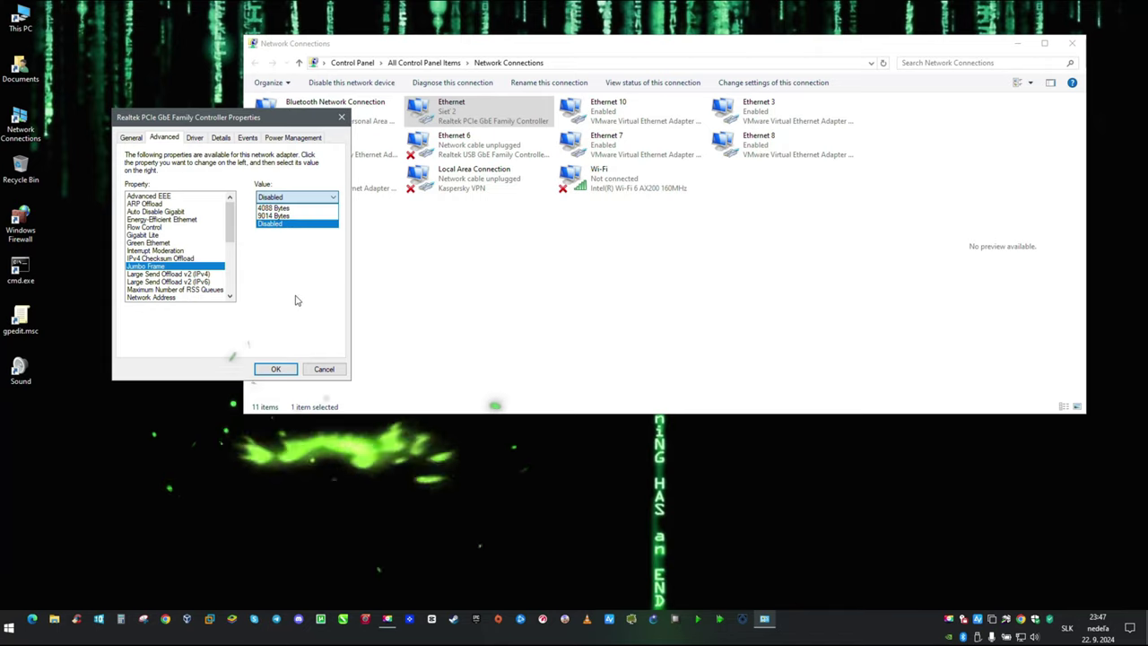
pyautogui.click(296, 301)
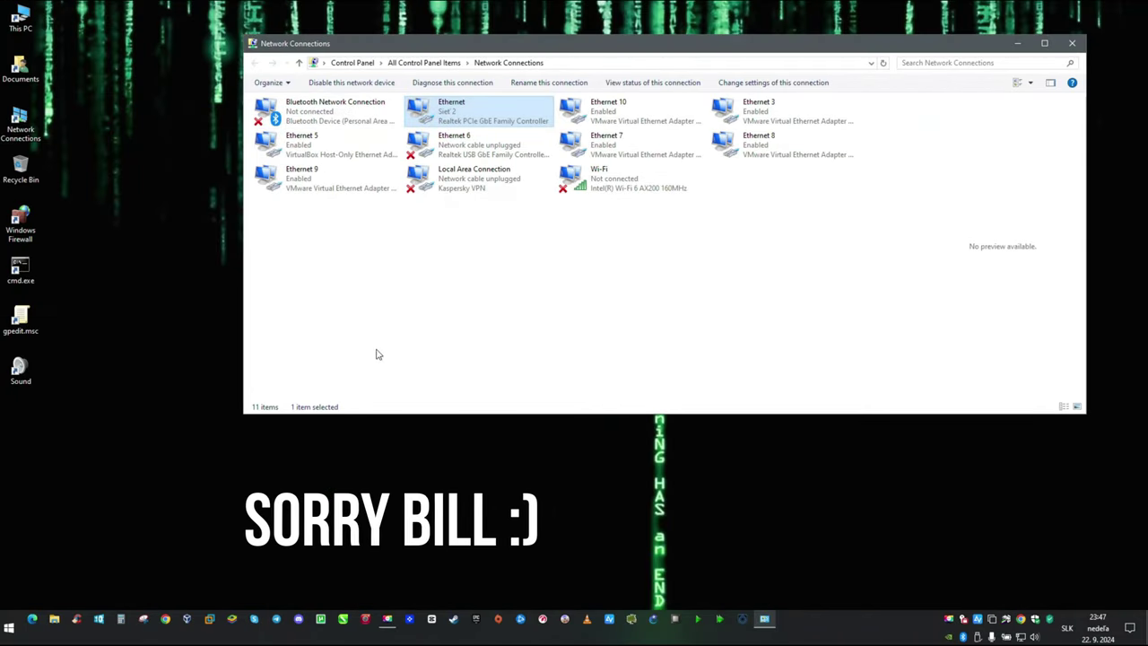
pyautogui.click(1017, 44)
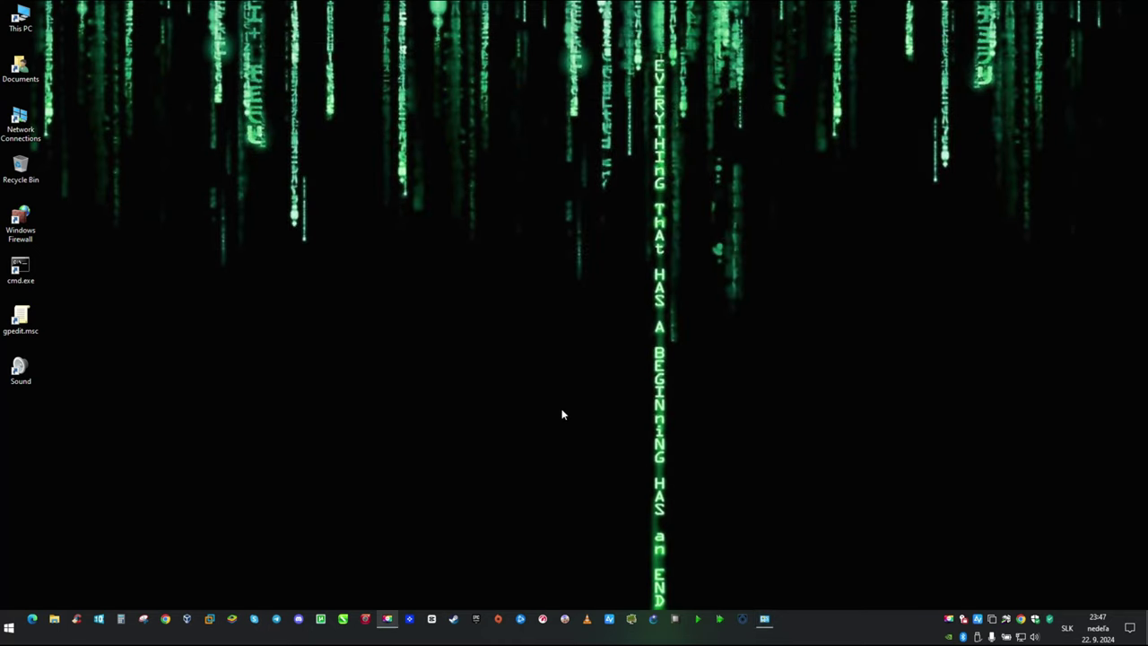
# Step: Search for cmd and run Command Prompt as administrator
pyautogui.click(11, 627)
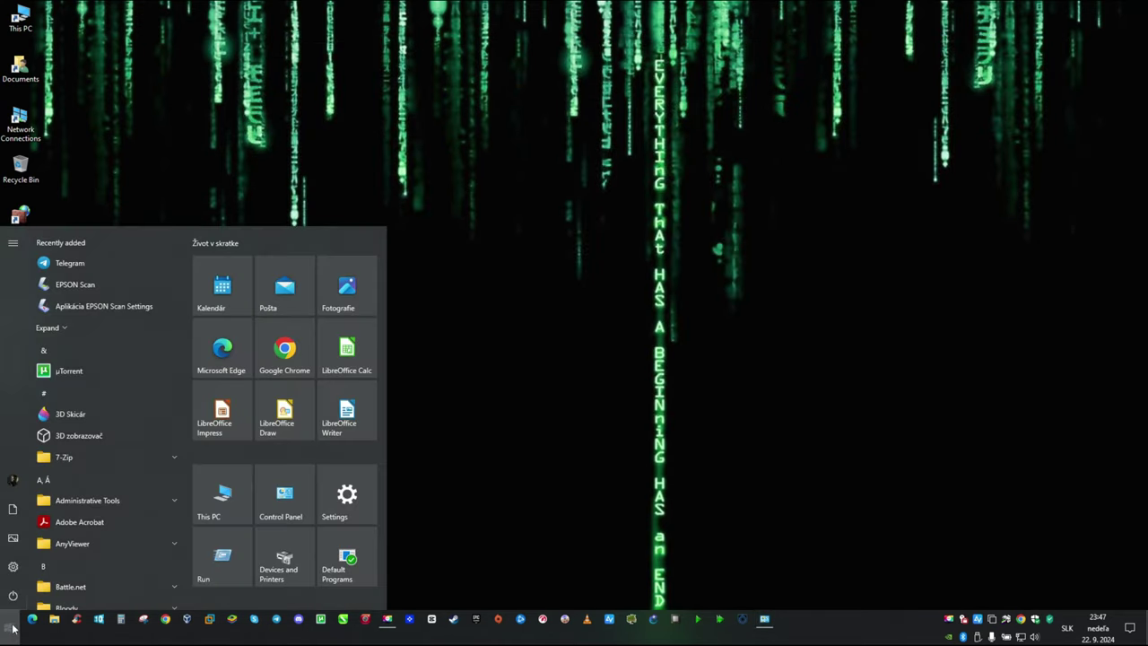
pyautogui.write('cmd')
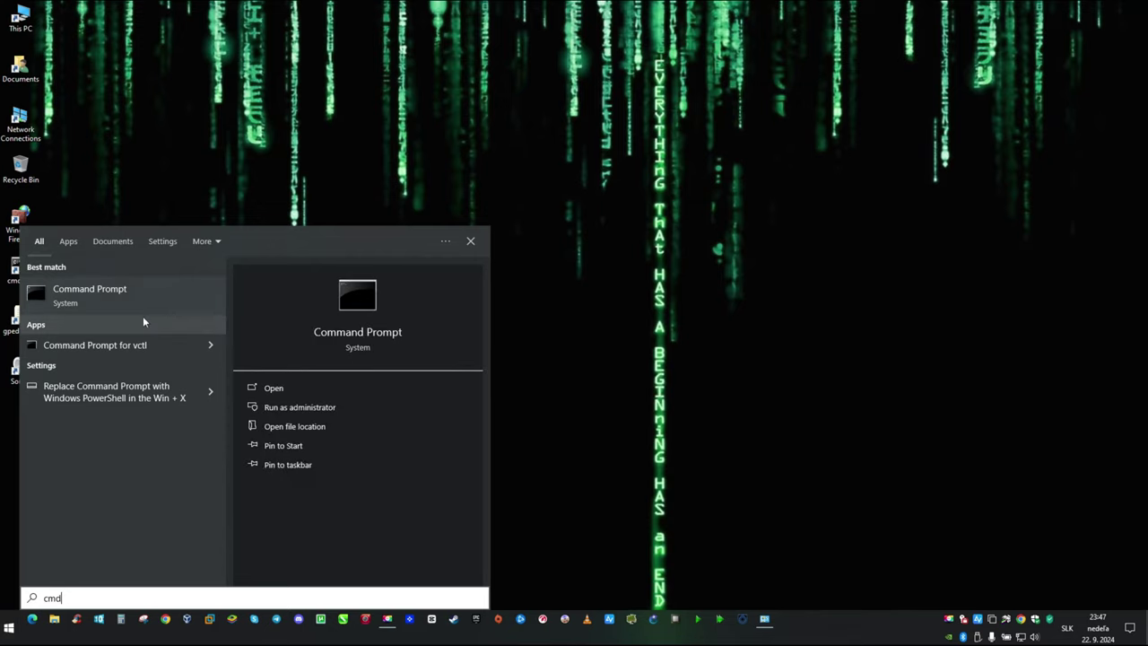
pyautogui.rightClick(147, 306)
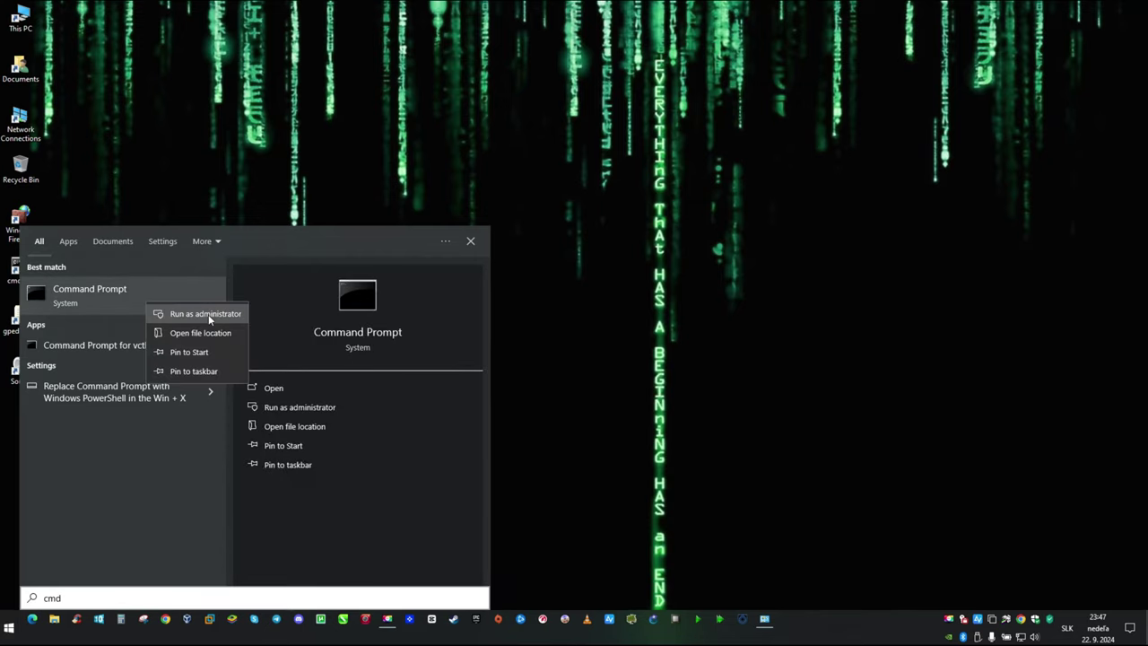
pyautogui.click(208, 314)
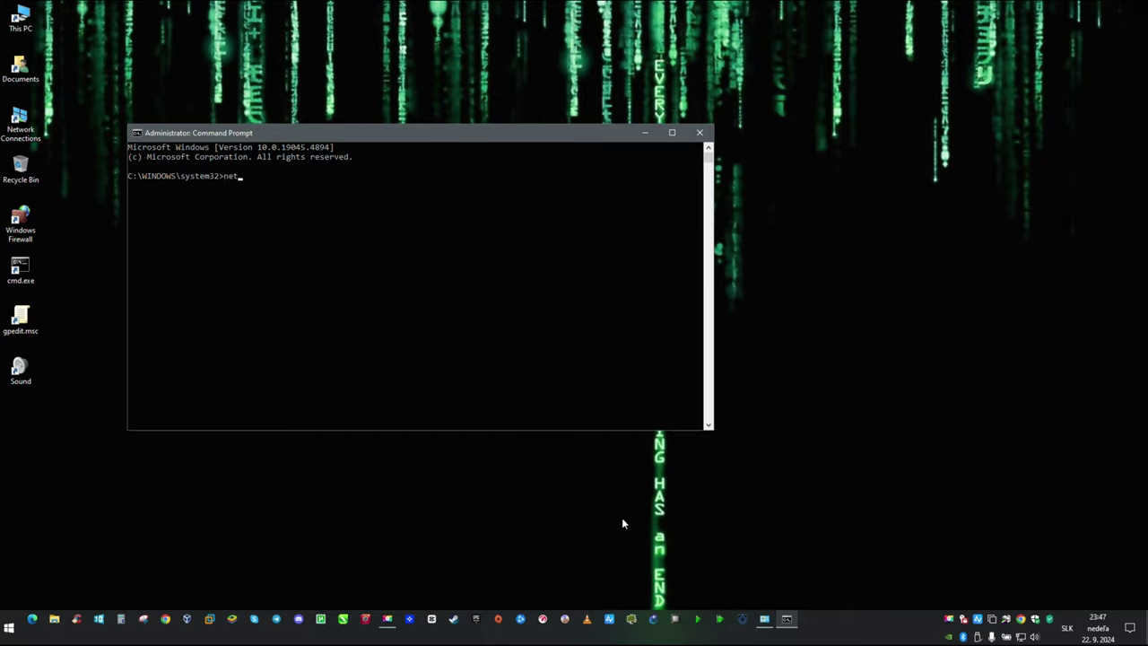
# Step: List the IPv4 interfaces with "netsh interface ipv4 show interface" and highlight the MTU of the Ethernet interface
pyautogui.write('netsh interface ipv4 show interface')
pyautogui.press('Return')
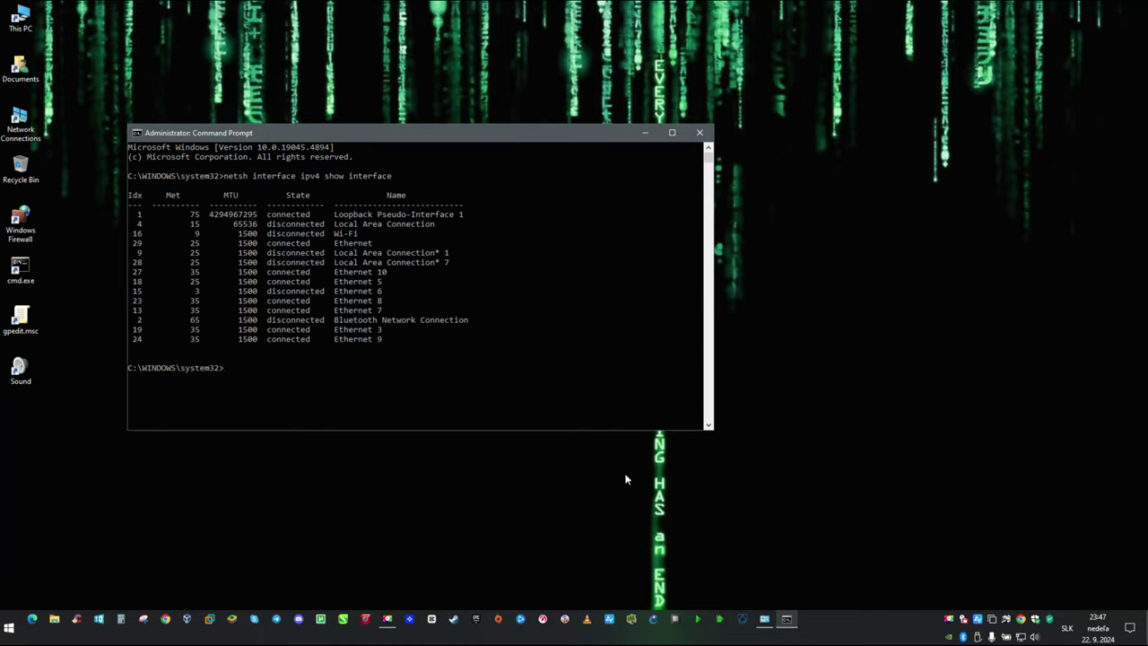
pyautogui.moveTo(256, 244); pyautogui.dragTo(240, 244)
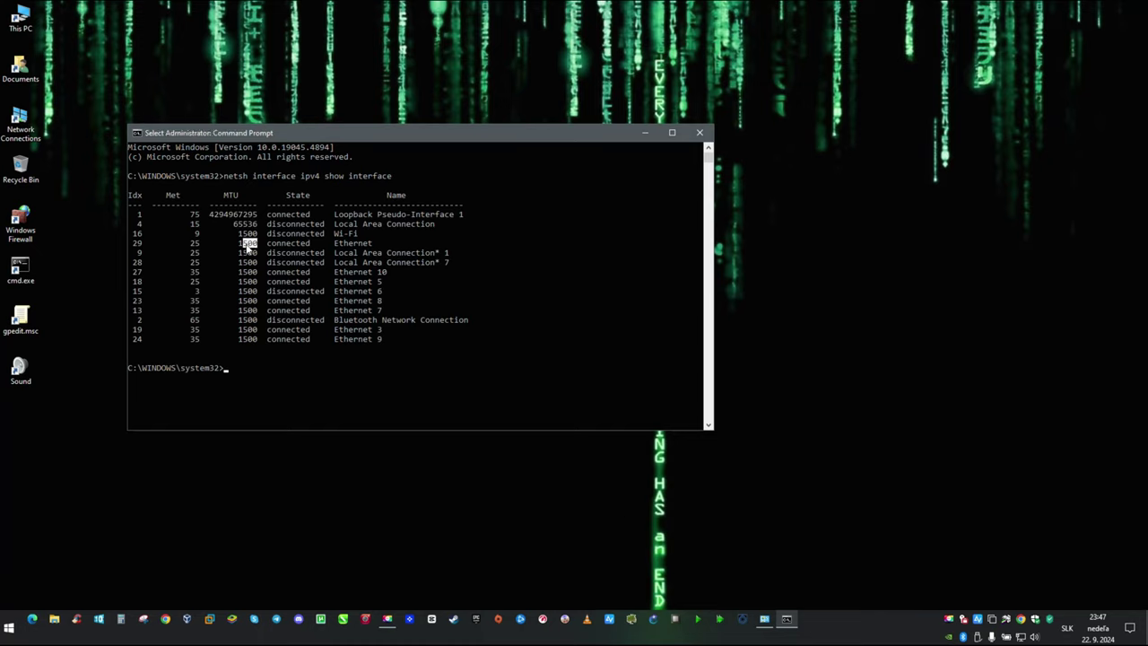
pyautogui.click(235, 376)
# Step: Set the Ethernet interface's MTU to 1450 with netsh interface ipv4 set interface "Ethernet" mtu=1450
pyautogui.write('netsh')
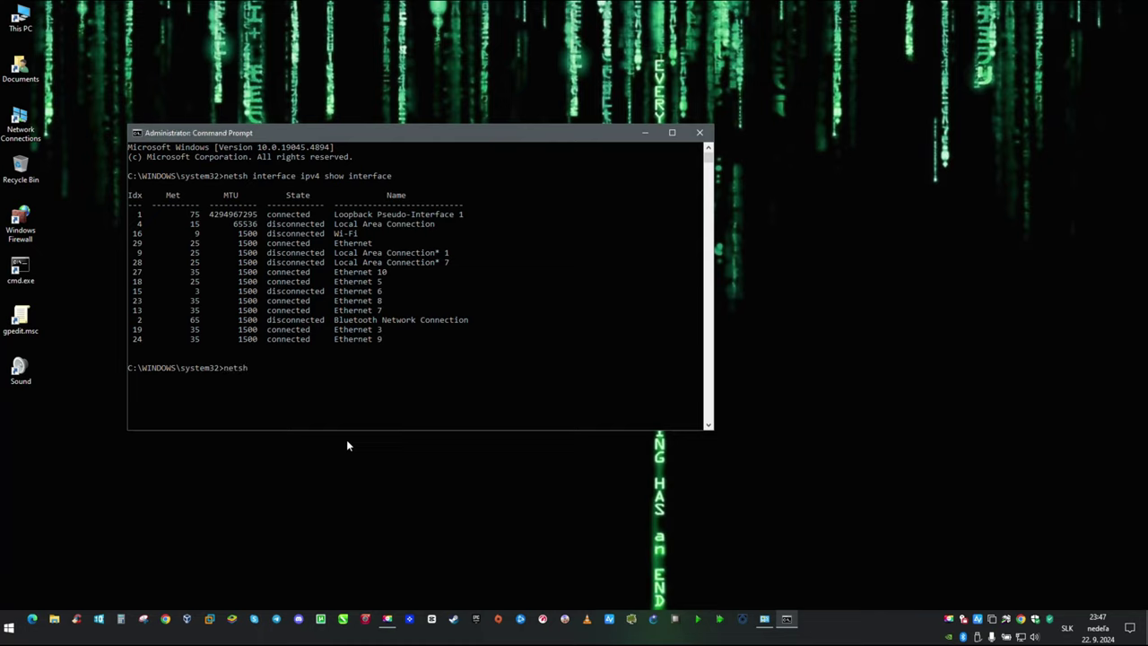
pyautogui.write(' interface ipv4 set interface "Etherne')
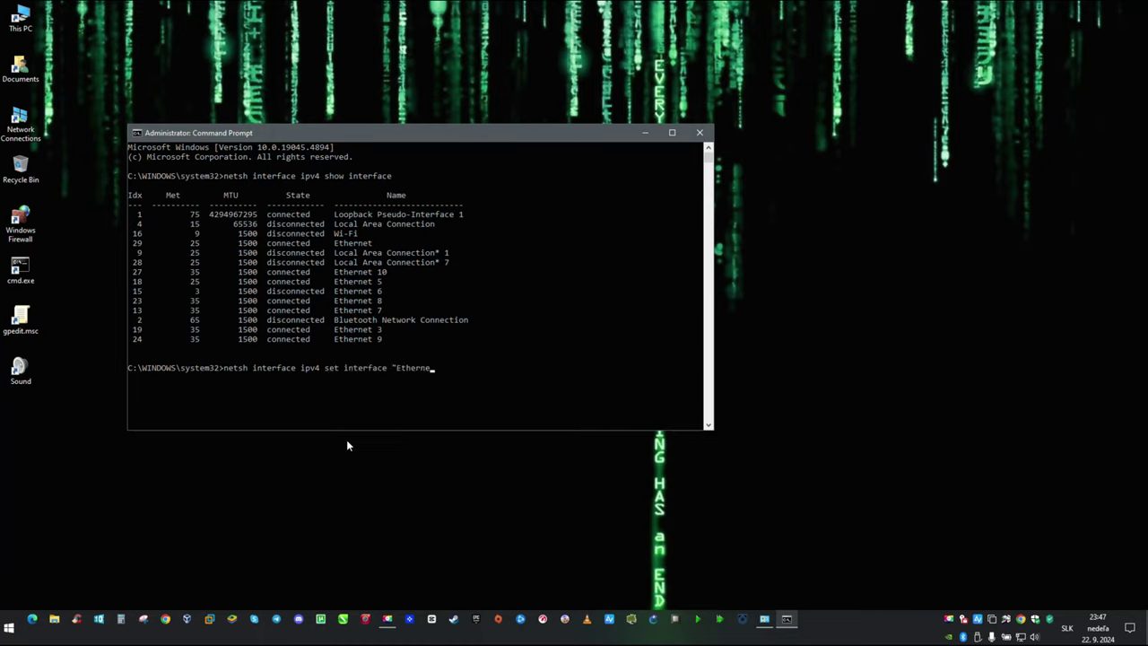
pyautogui.write('t" mtu=1450')
pyautogui.press('Return')
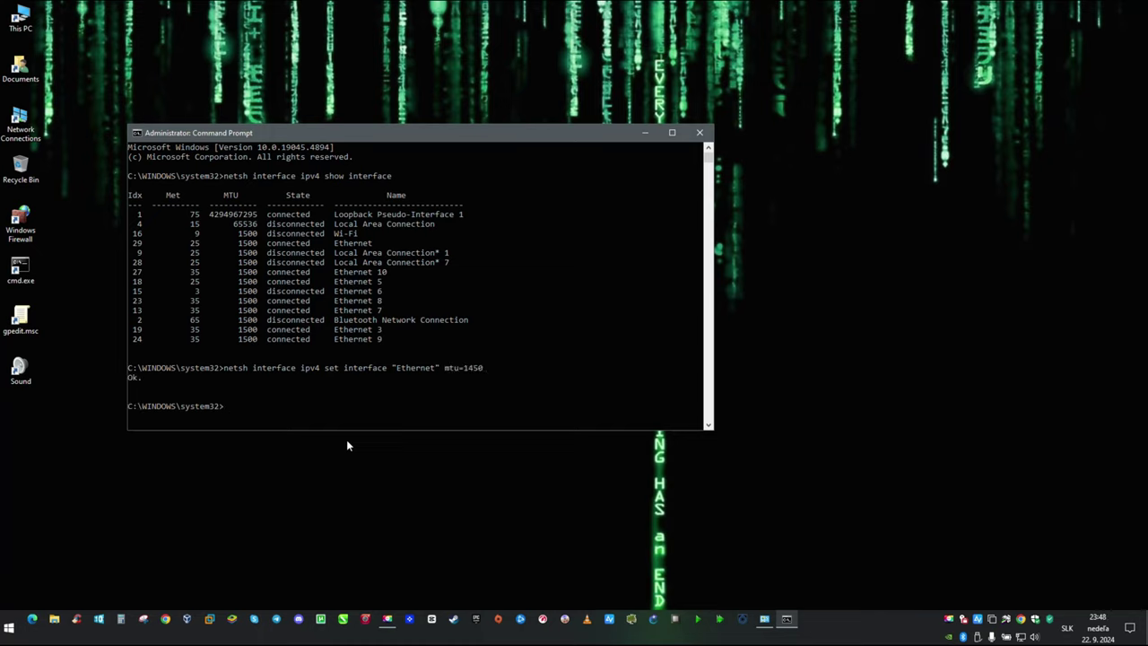
# Step: Rerun the IPv4 interface listing and highlight the Ethernet interface's MTU to check the change
pyautogui.press('Up')
pyautogui.press('Up')
pyautogui.press('Return')
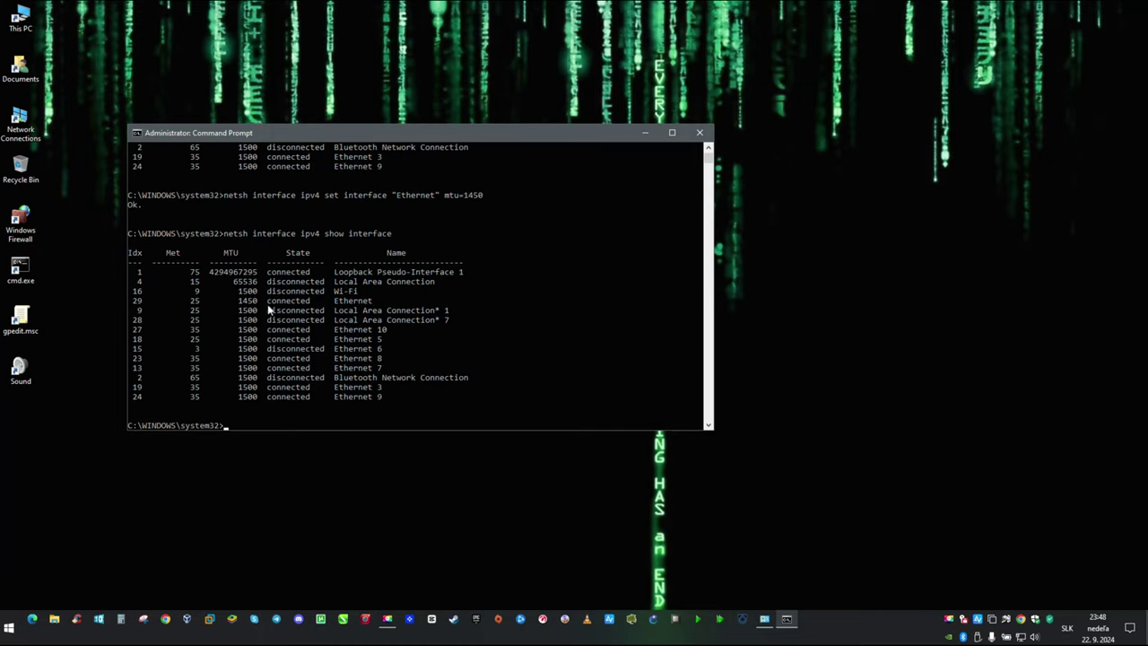
pyautogui.click(254, 301)
pyautogui.moveTo(255, 303); pyautogui.dragTo(238, 301)
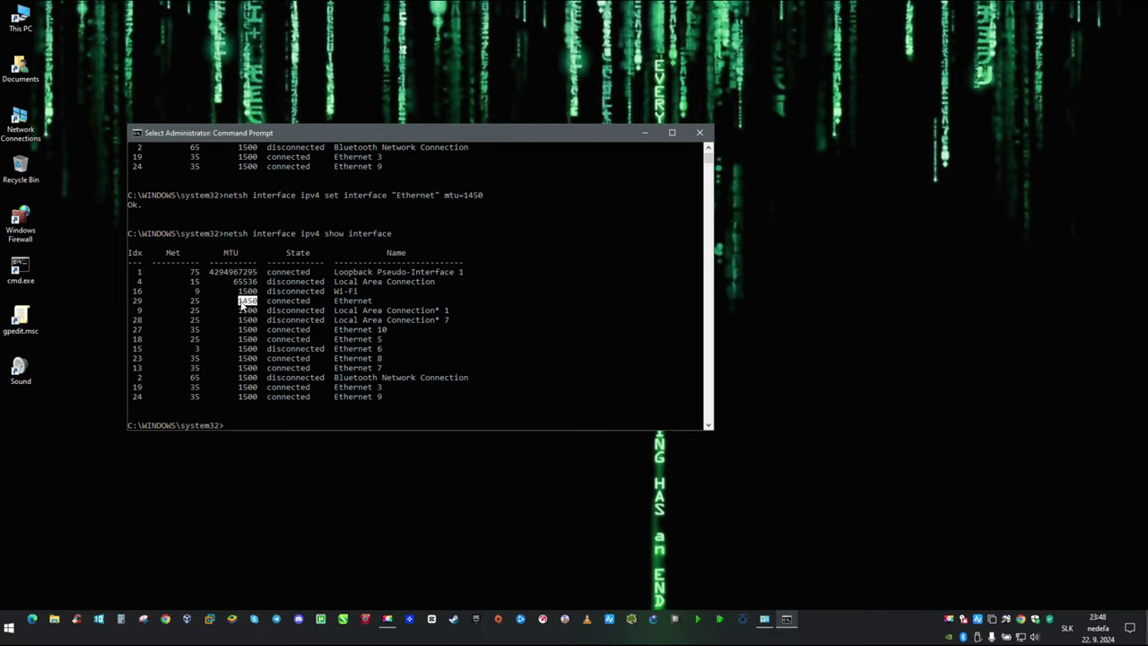
pyautogui.click(274, 414)
pyautogui.press('Up')
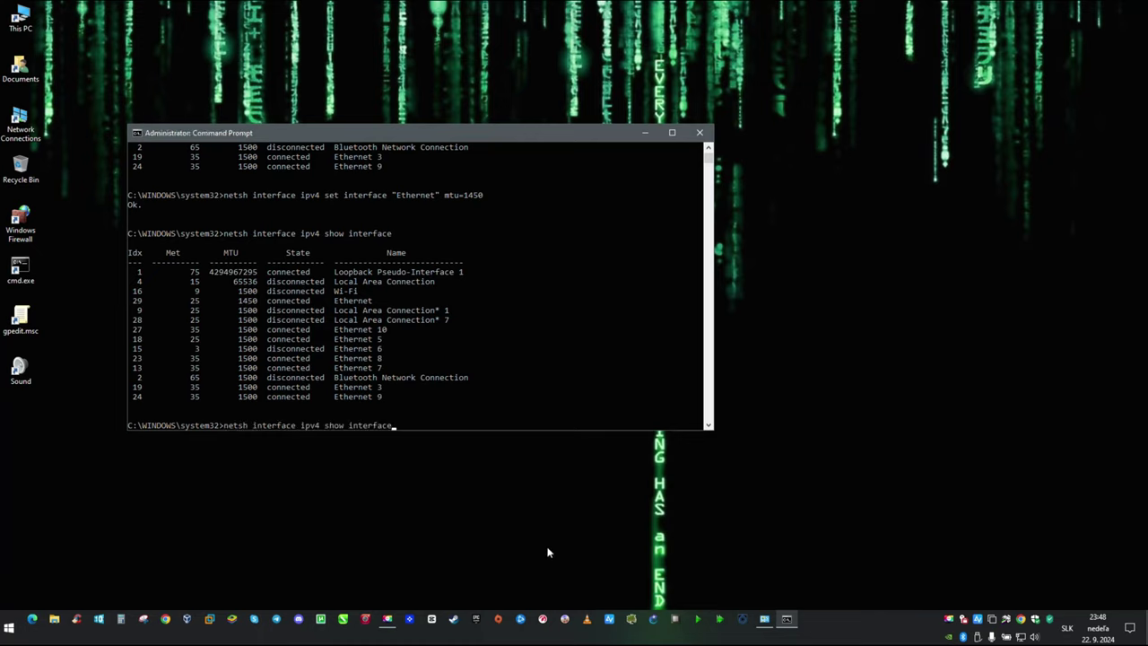
pyautogui.press('Up')
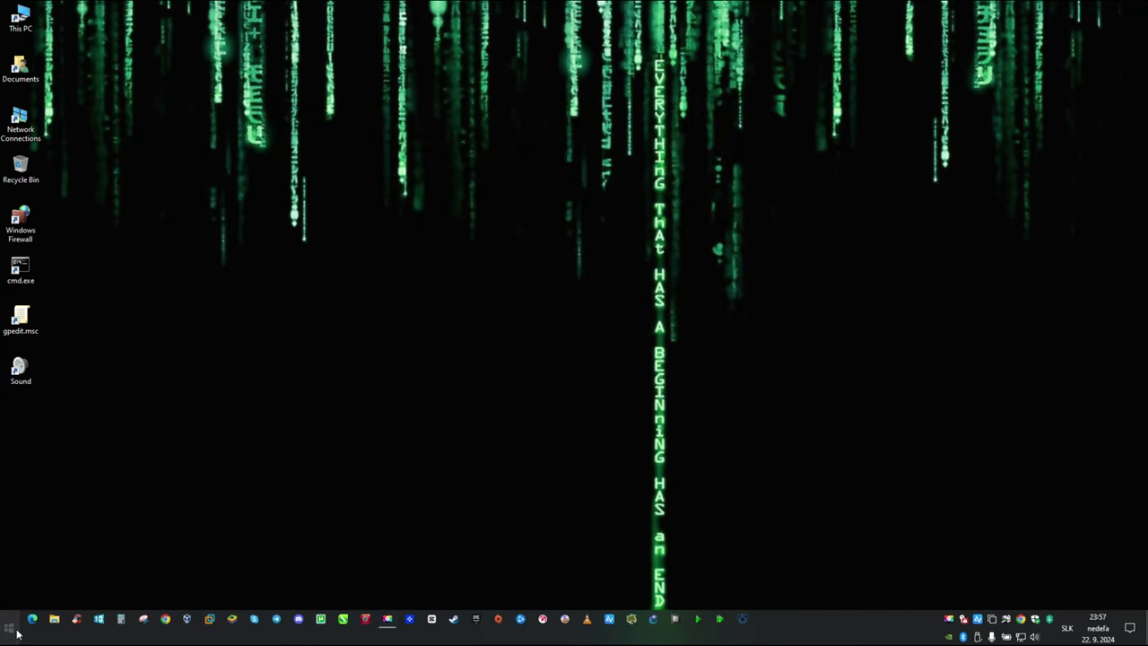
# Step: Open a new Command Prompt window with administrator rights
pyautogui.click(9, 628)
pyautogui.write('cmd')
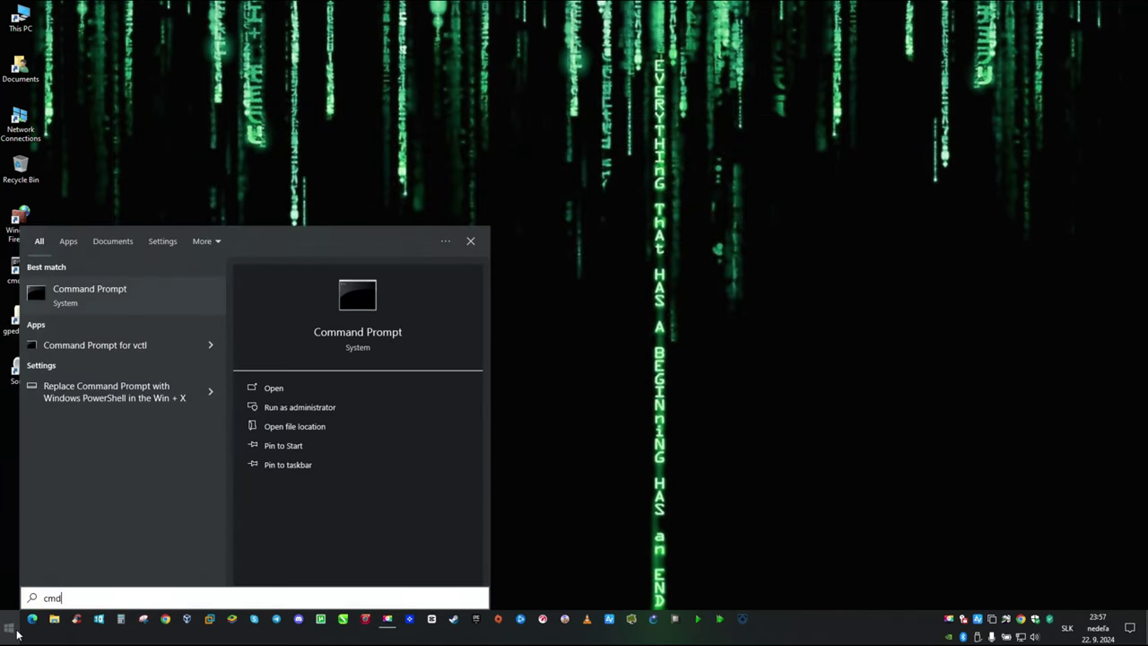
pyautogui.rightClick(115, 293)
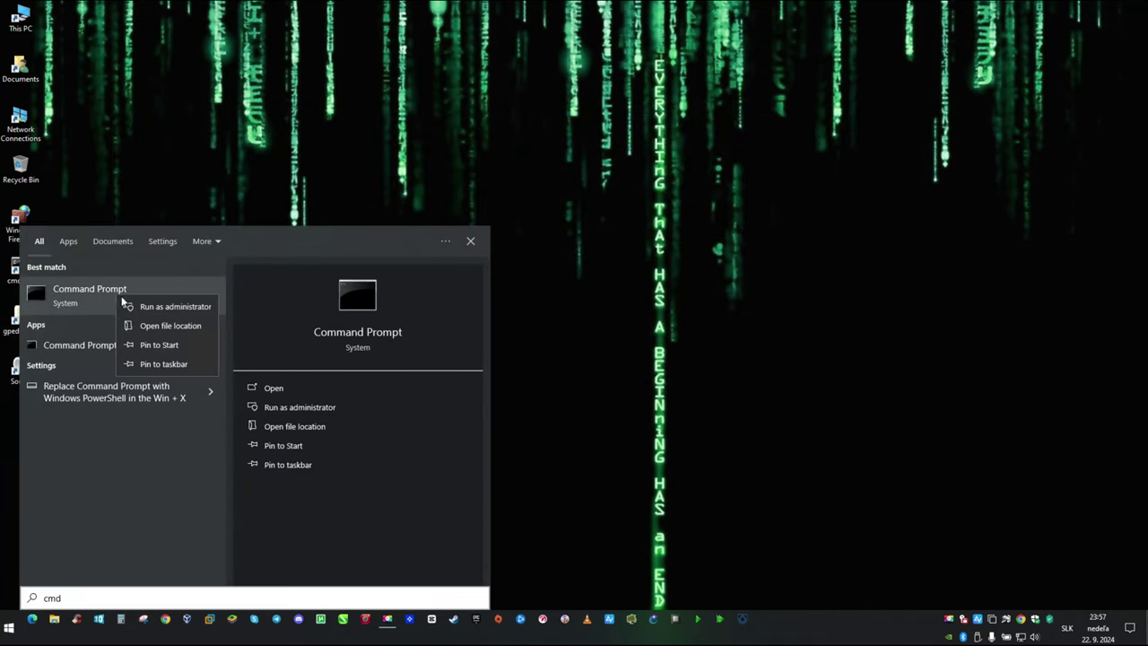
pyautogui.click(180, 306)
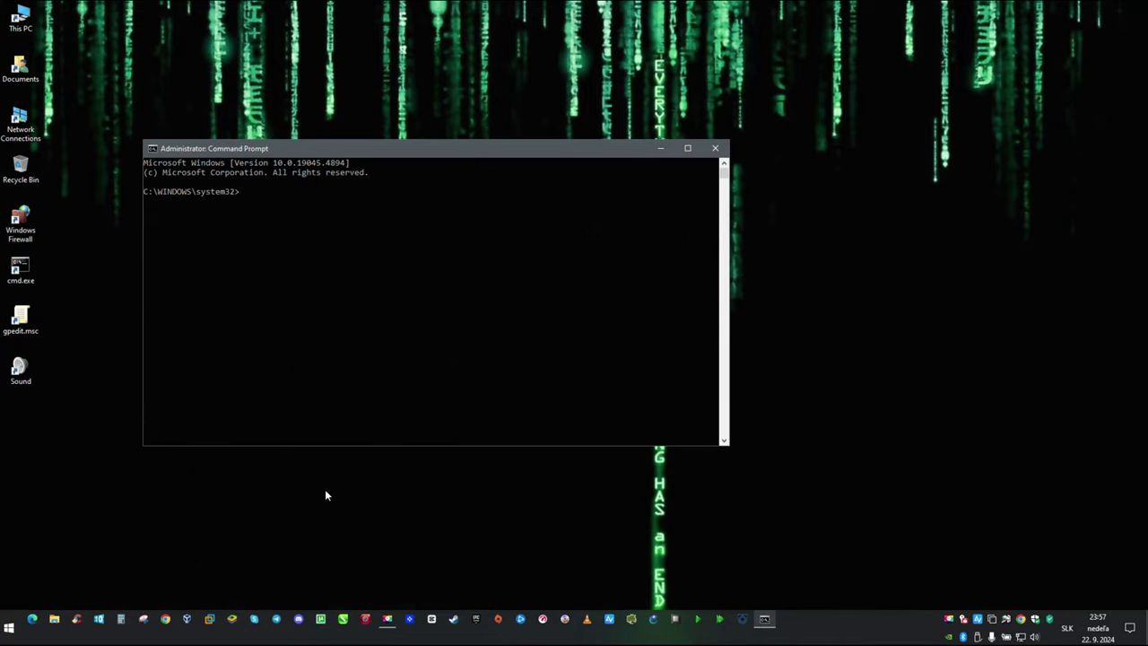
# Step: Ping 8.8.8.8 with a 1465-byte payload and the don't-fragment flag using "ping 8.8.8.8 -l 1465 -f"
pyautogui.write('g 8.8.8.8 -l 1465 -')
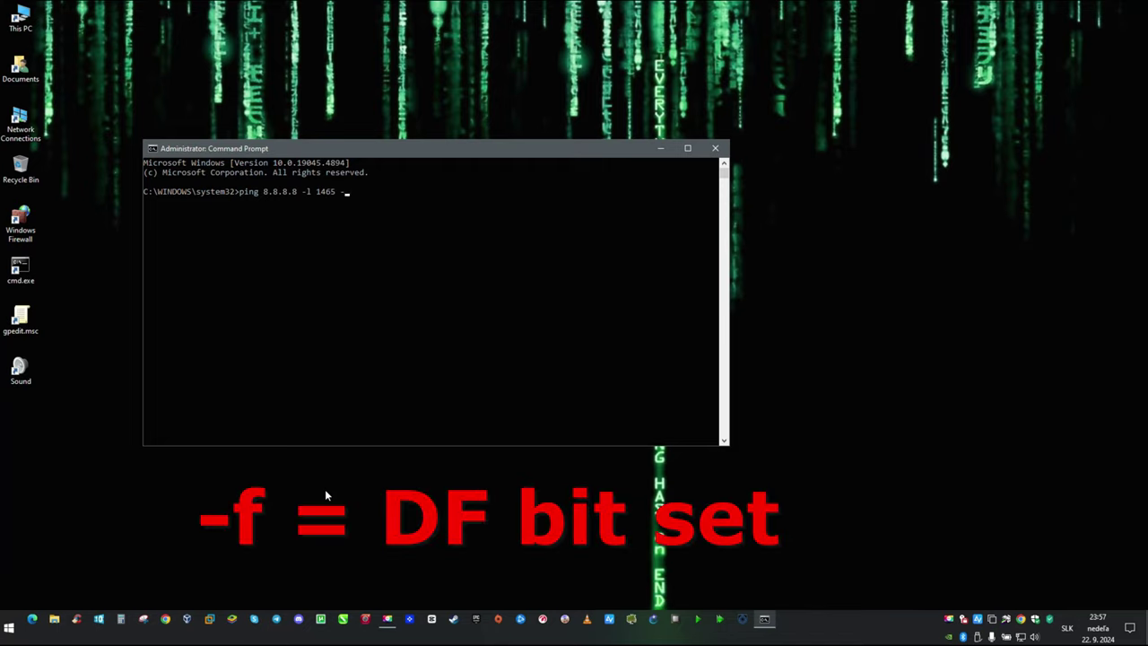
pyautogui.write('f')
pyautogui.press('Return')
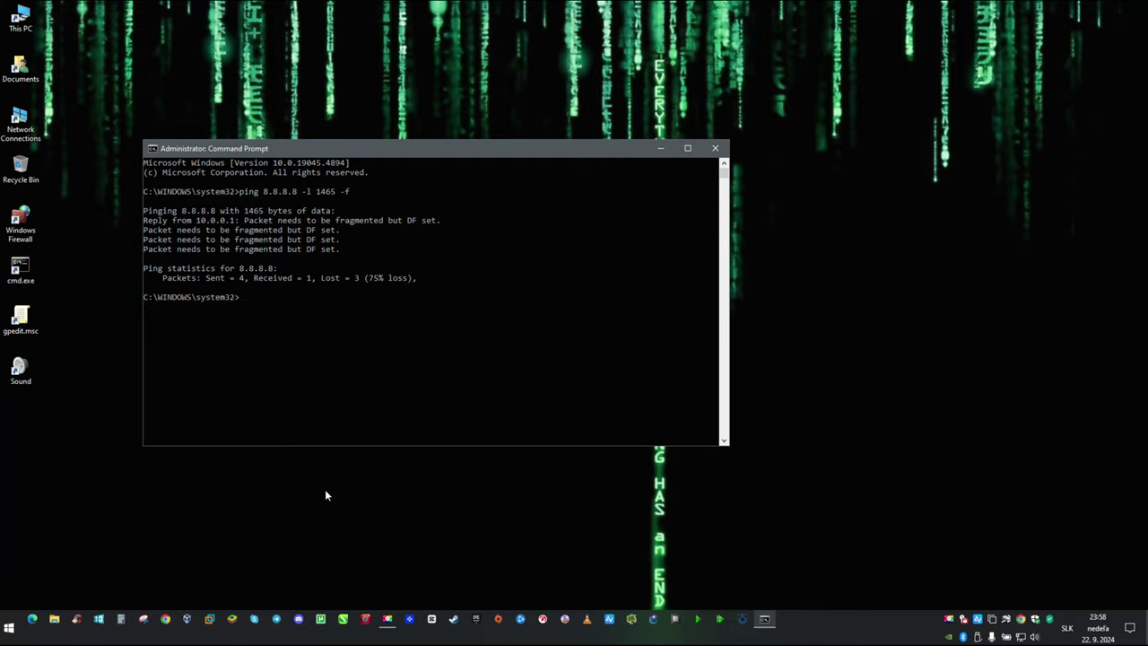
# Step: Trace the route to 8.8.8.8 with tracert and highlight the IP address of the second hop
pyautogui.write('tracert 8.8.8.8')
pyautogui.press('Return')
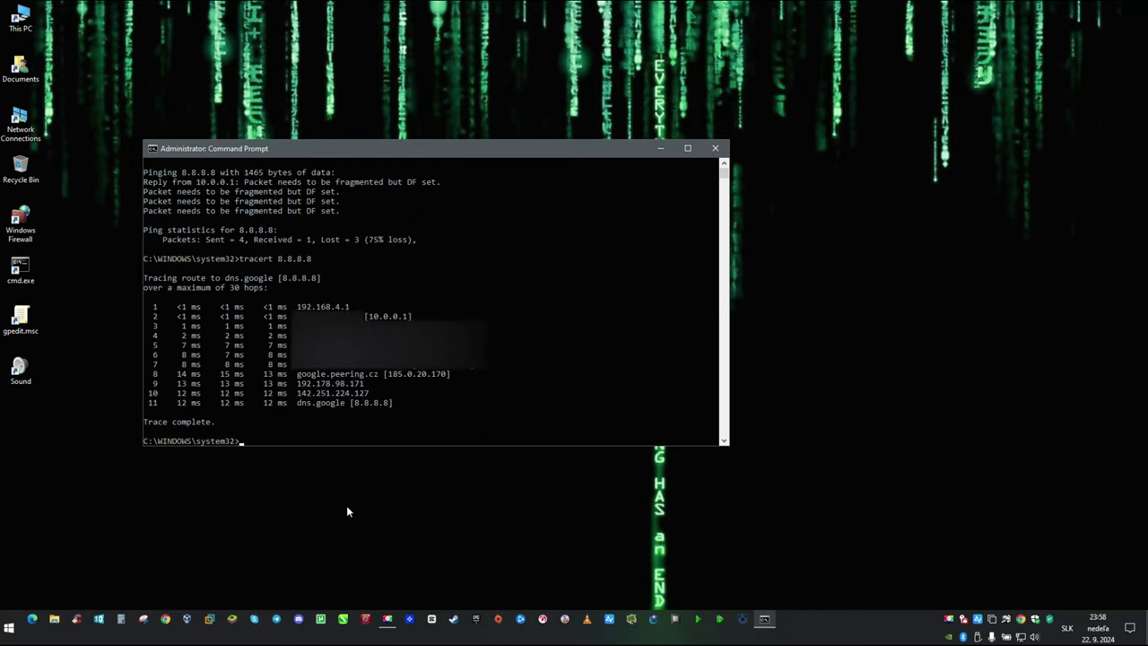
pyautogui.moveTo(372, 315); pyautogui.dragTo(408, 317)
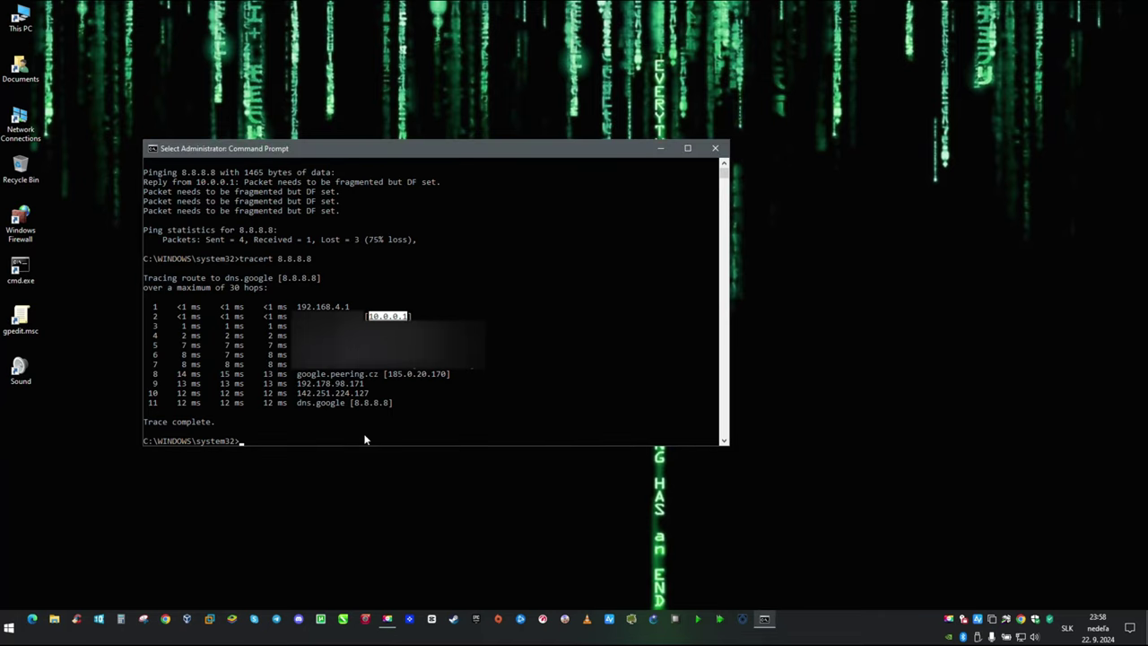
pyautogui.click(261, 437)
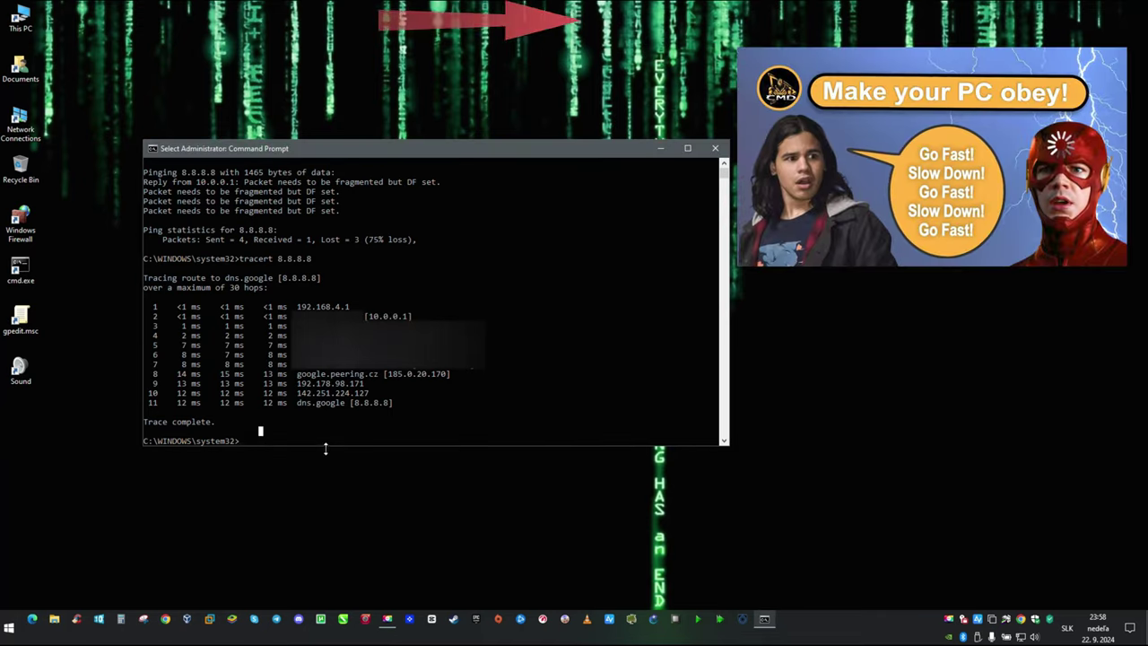